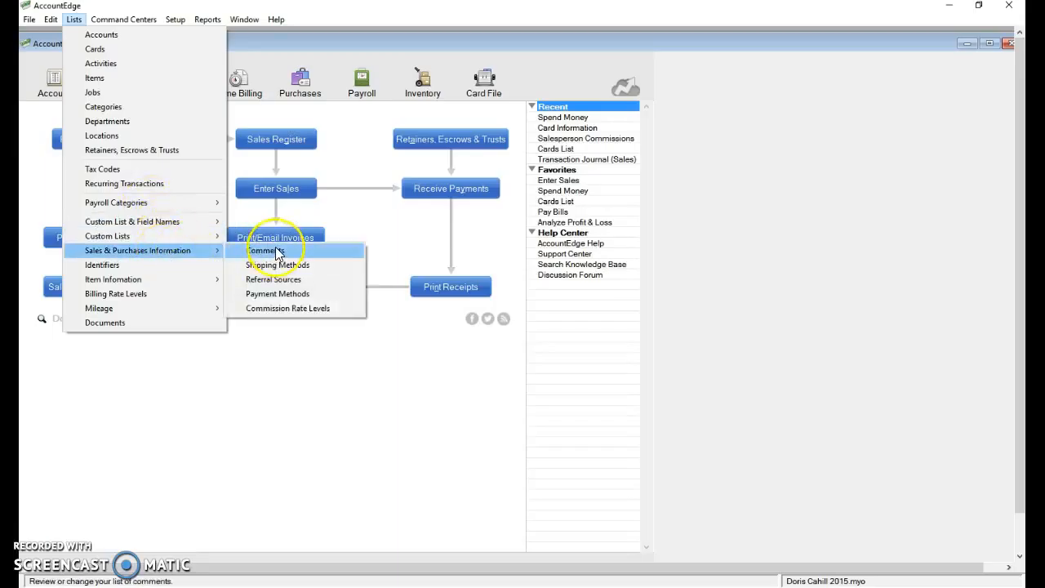
# Open the Generic Rate commission rate level and review its available payment options
pyautogui.click(302, 309)
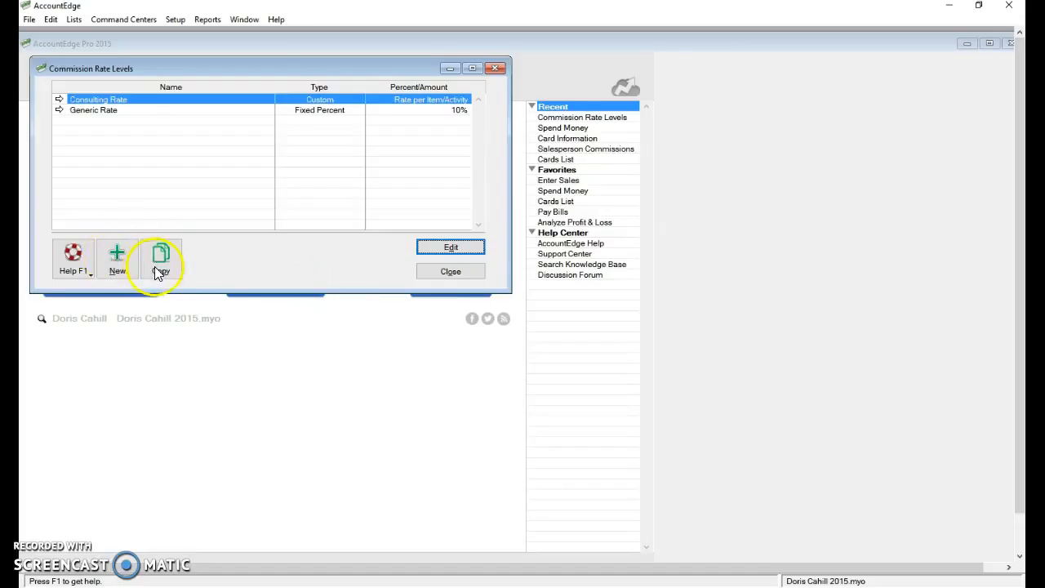
pyautogui.click(59, 110)
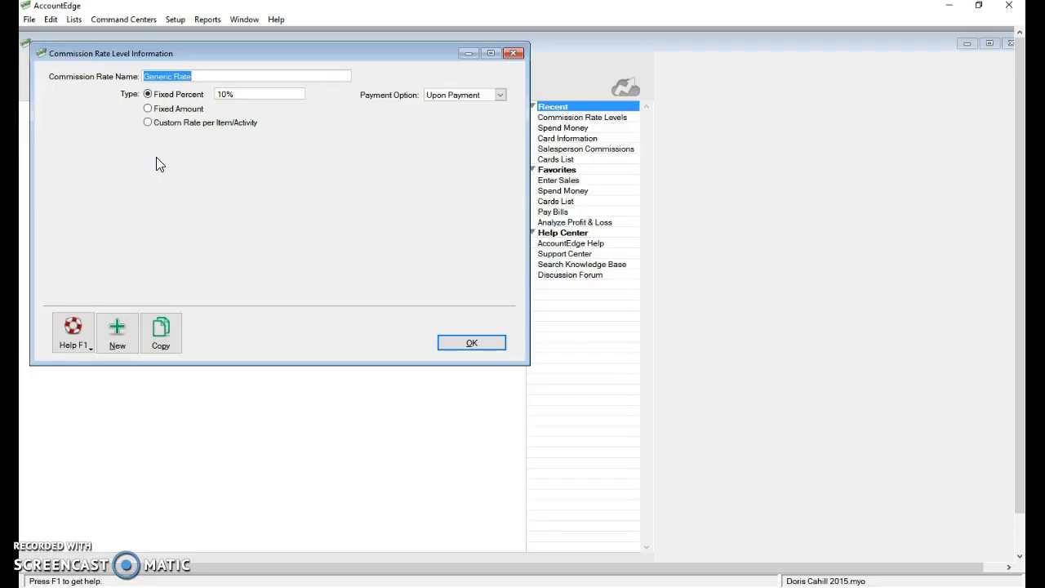
pyautogui.click(274, 108)
pyautogui.click(500, 95)
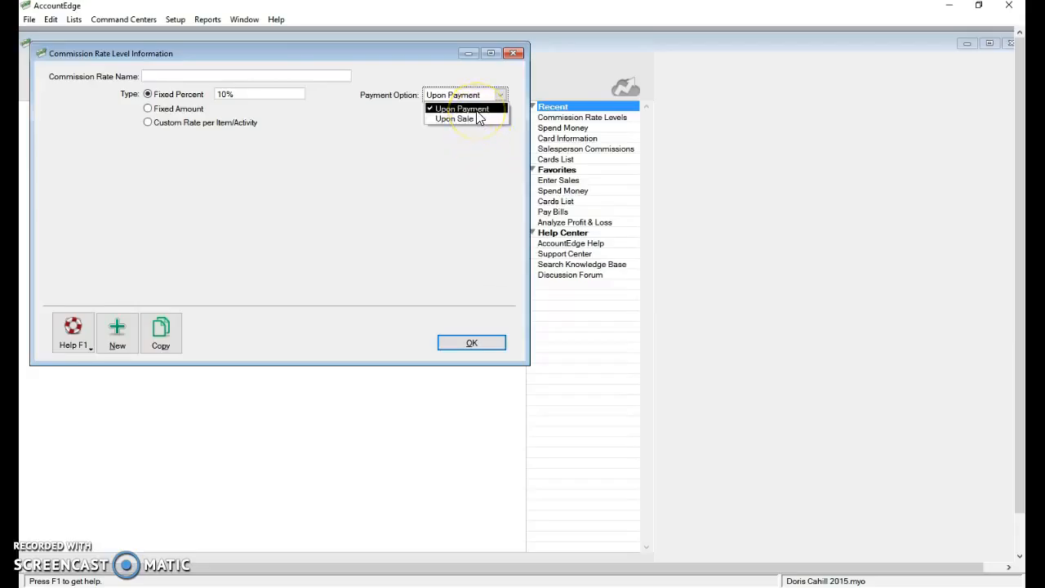
pyautogui.click(403, 139)
pyautogui.click(307, 157)
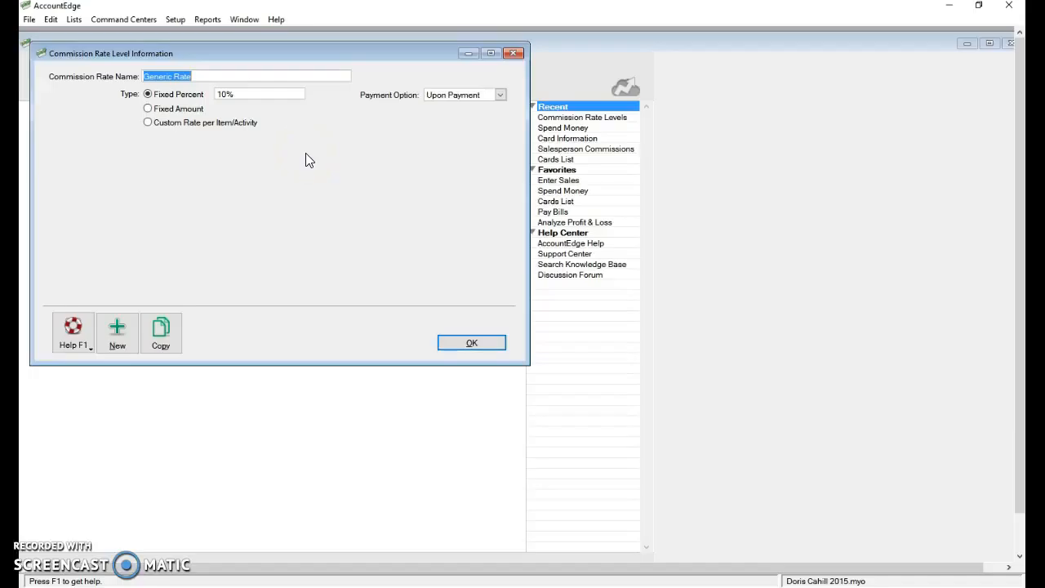
# Change the Generic Rate type to Custom Rate per Item/Activity and set the Consulting commission to 20%
pyautogui.click(148, 123)
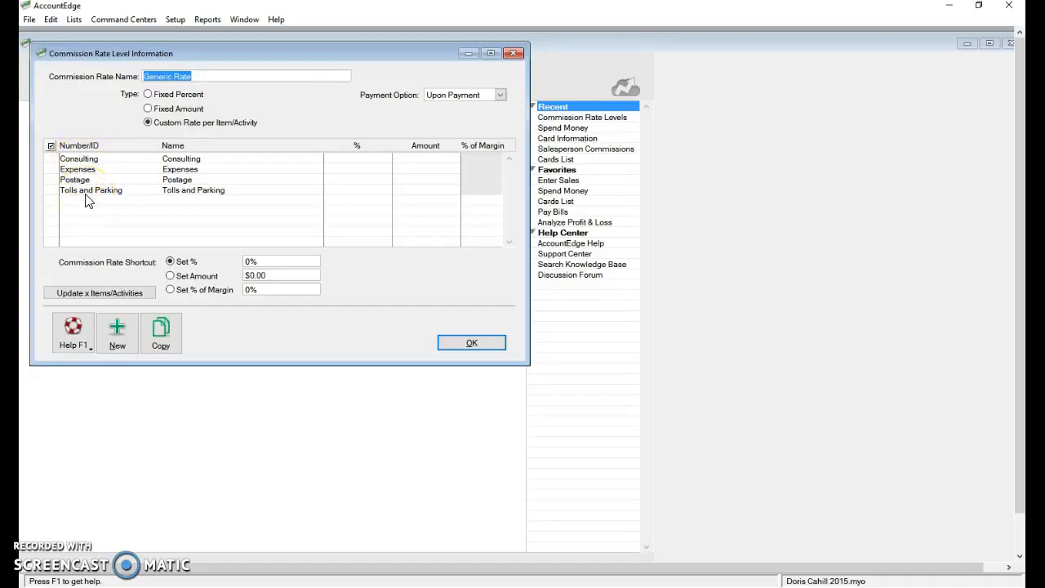
pyautogui.click(106, 293)
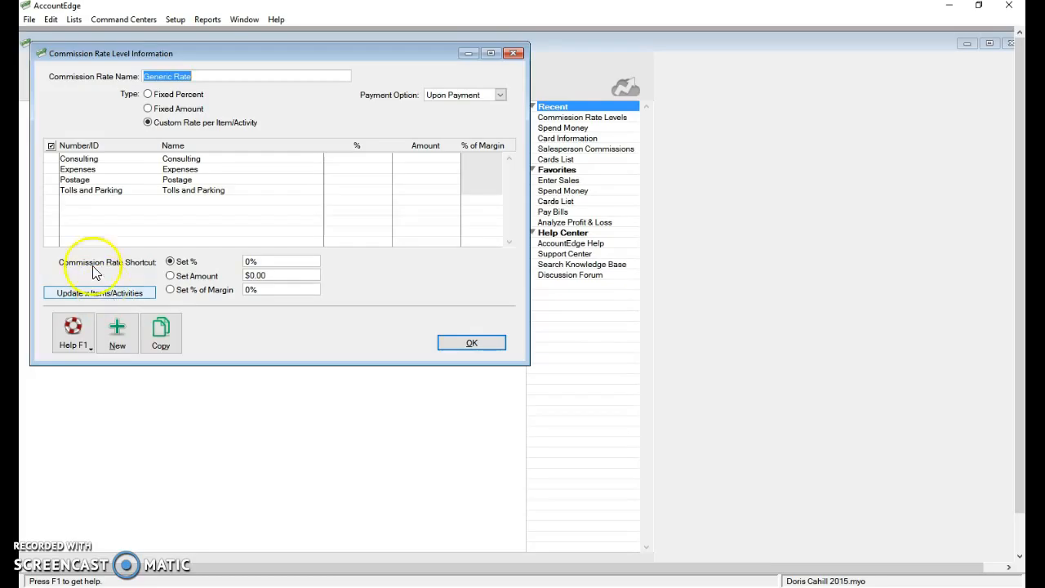
pyautogui.click(51, 159)
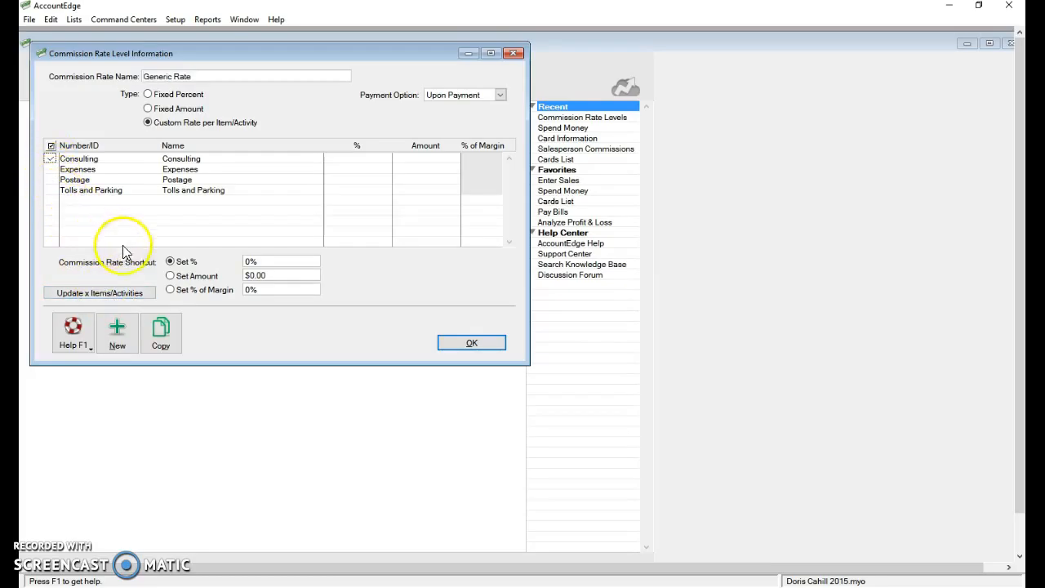
pyautogui.click(261, 260)
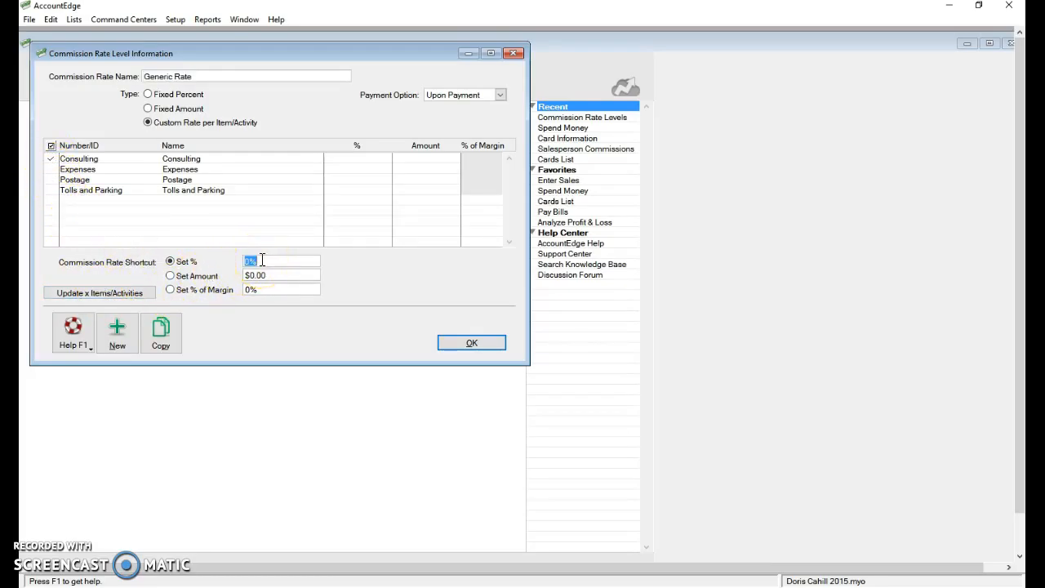
pyautogui.write('20')
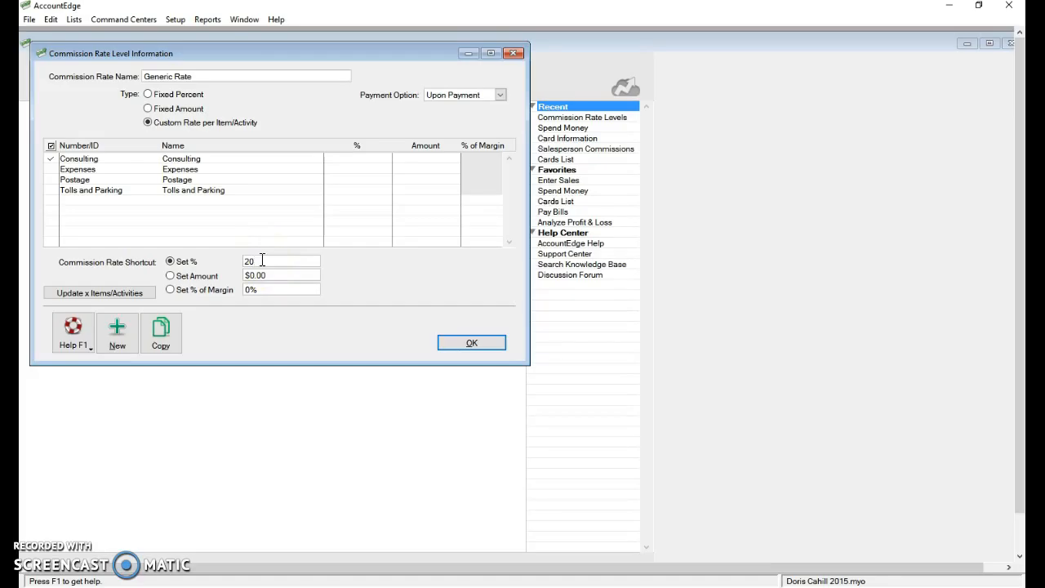
pyautogui.click(152, 291)
# Set the Expenses, Postage, and Tolls and Parking commissions to 5% and save the Generic Rate level
pyautogui.click(54, 178)
pyautogui.click(50, 169)
pyautogui.click(51, 190)
pyautogui.click(258, 259)
pyautogui.write('5')
pyautogui.click(104, 298)
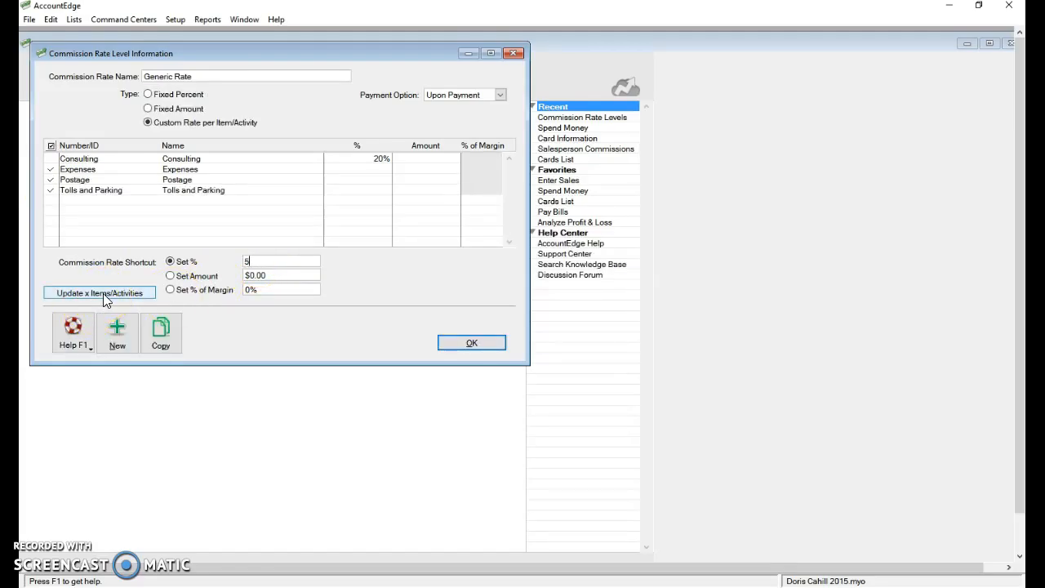
pyautogui.click(103, 298)
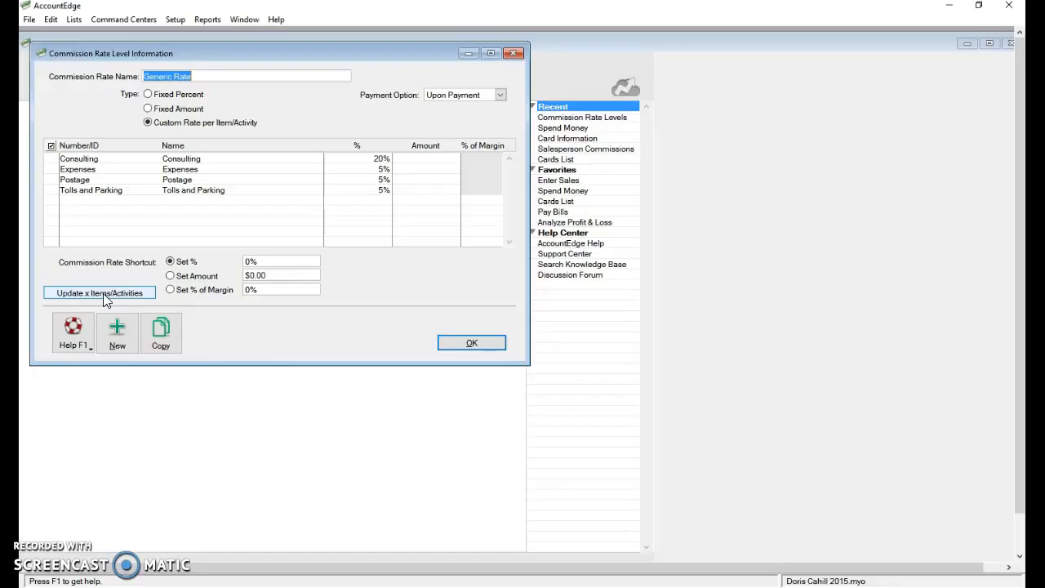
pyautogui.click(451, 347)
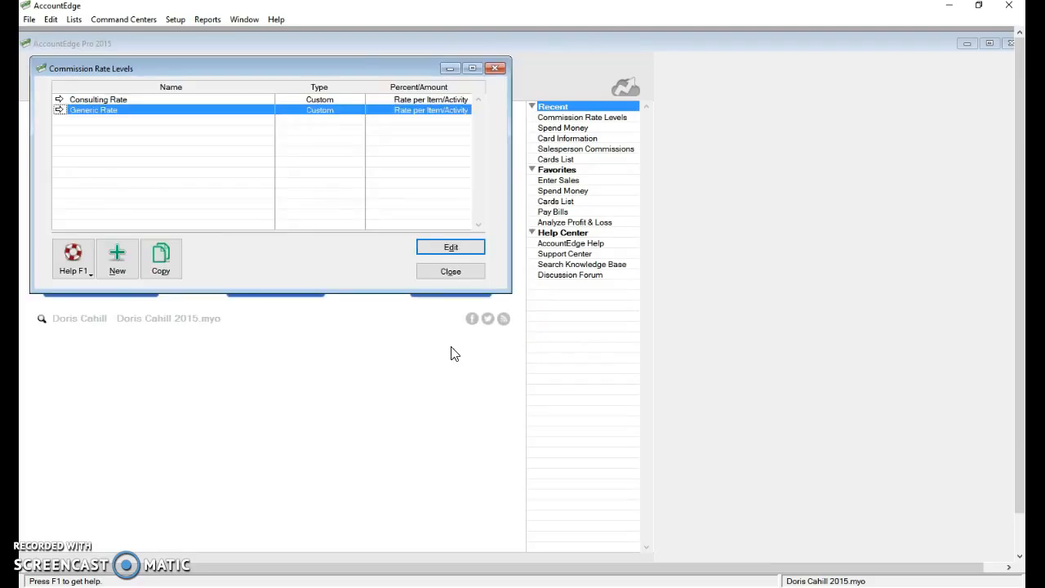
pyautogui.click(450, 272)
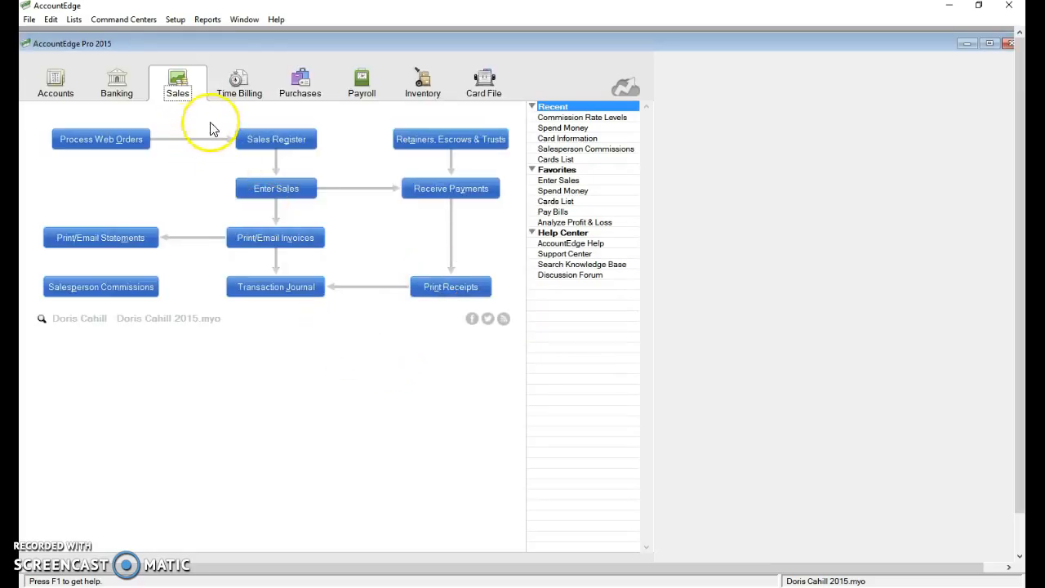
# Open the 3/10/2016 Marquis Jewelers invoice from the sales transaction journal and reselect the sample vendor as its salesperson
pyautogui.click(280, 291)
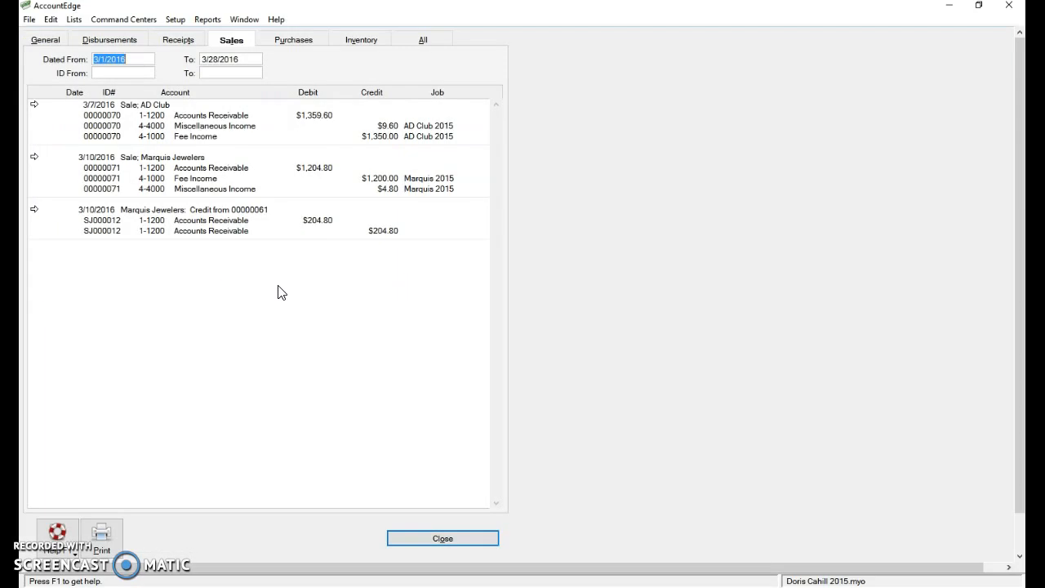
pyautogui.click(34, 157)
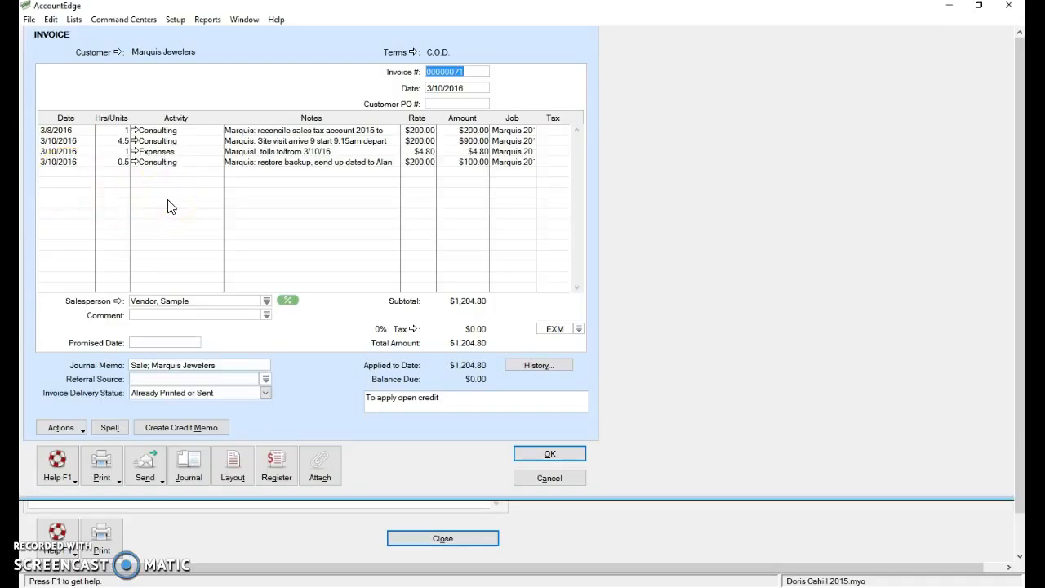
pyautogui.click(237, 298)
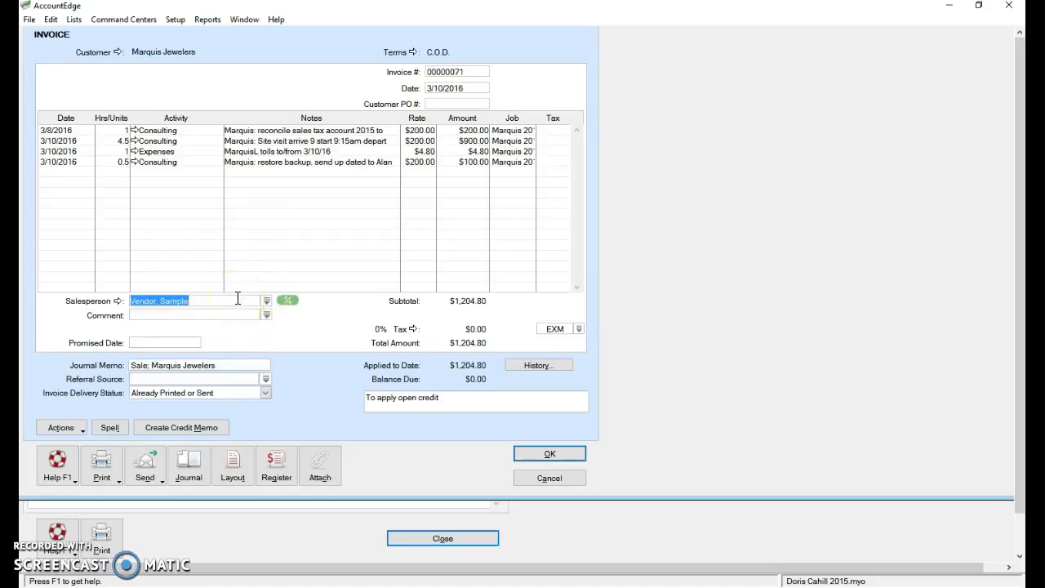
pyautogui.press('Delete')
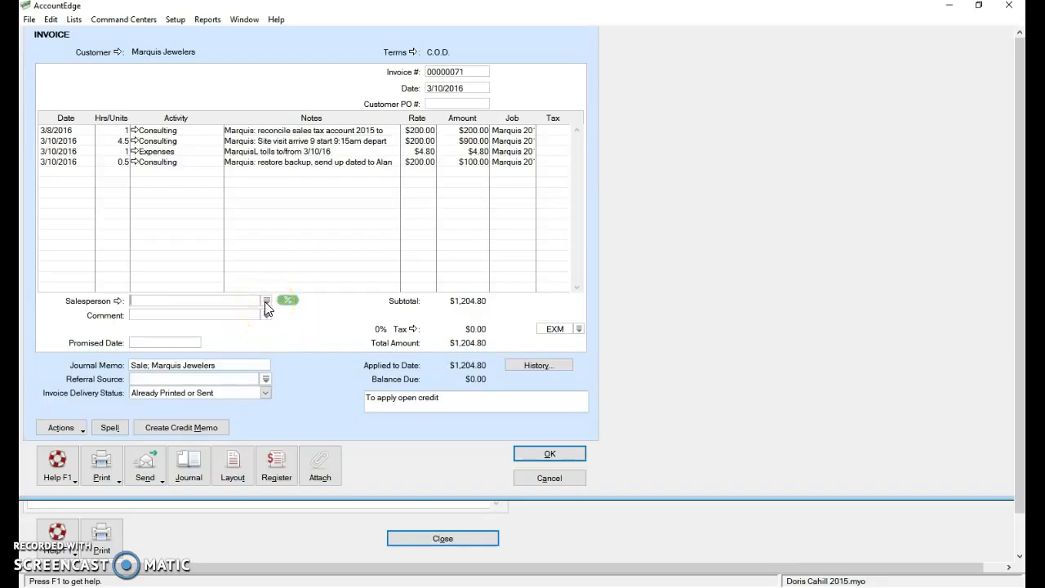
pyautogui.click(265, 300)
pyautogui.click(351, 231)
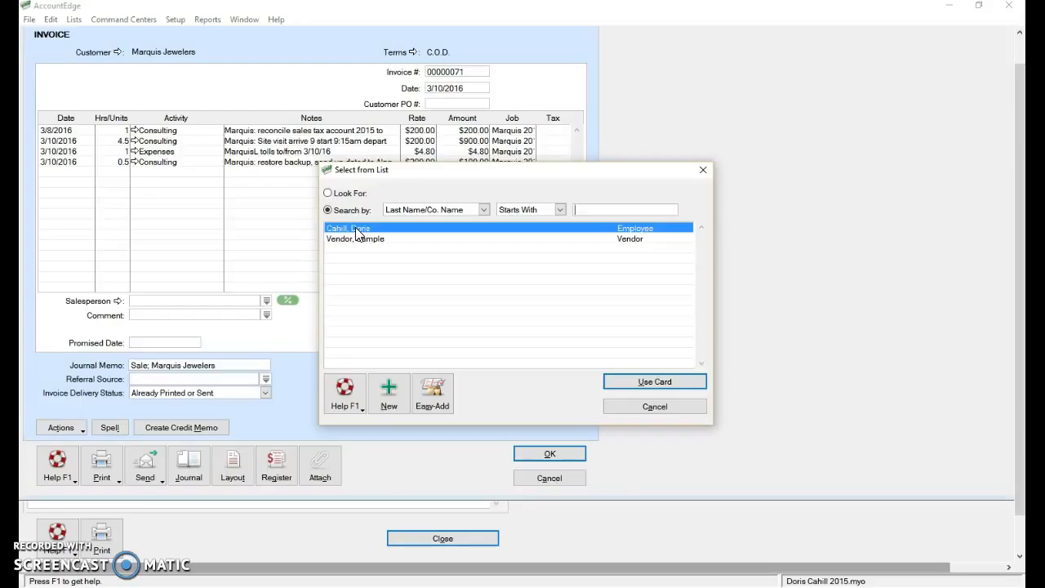
pyautogui.click(361, 238)
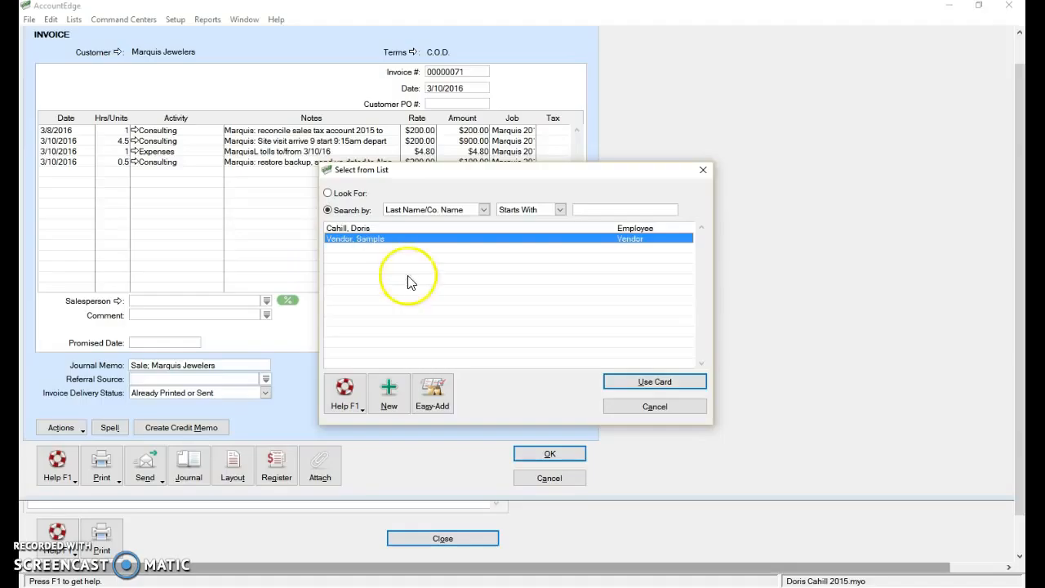
pyautogui.click(655, 381)
# Apply Generic Rate as the commission rate in the invoice's commission information
pyautogui.click(287, 300)
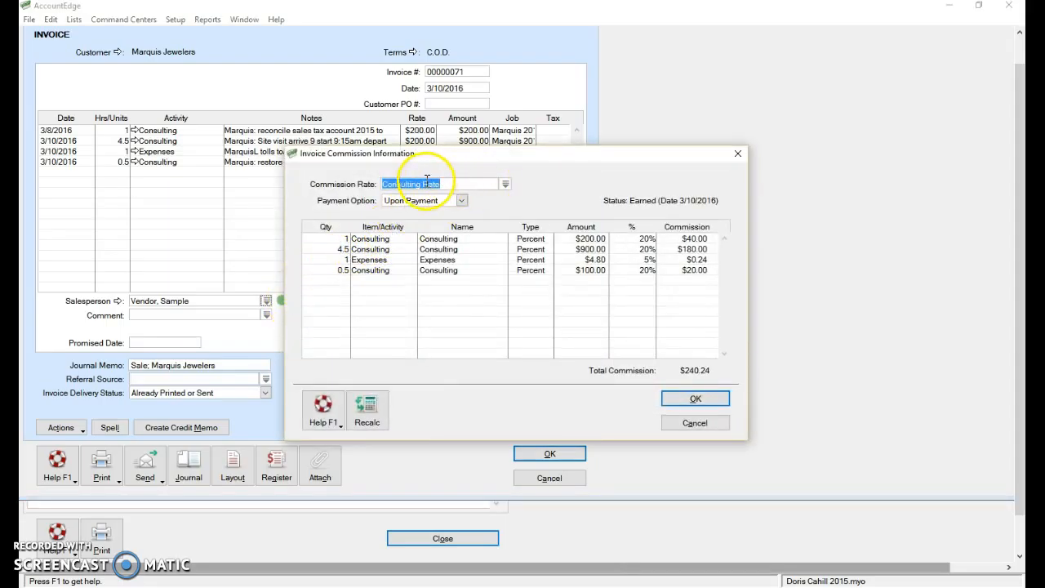
pyautogui.click(505, 184)
pyautogui.doubleClick(438, 222)
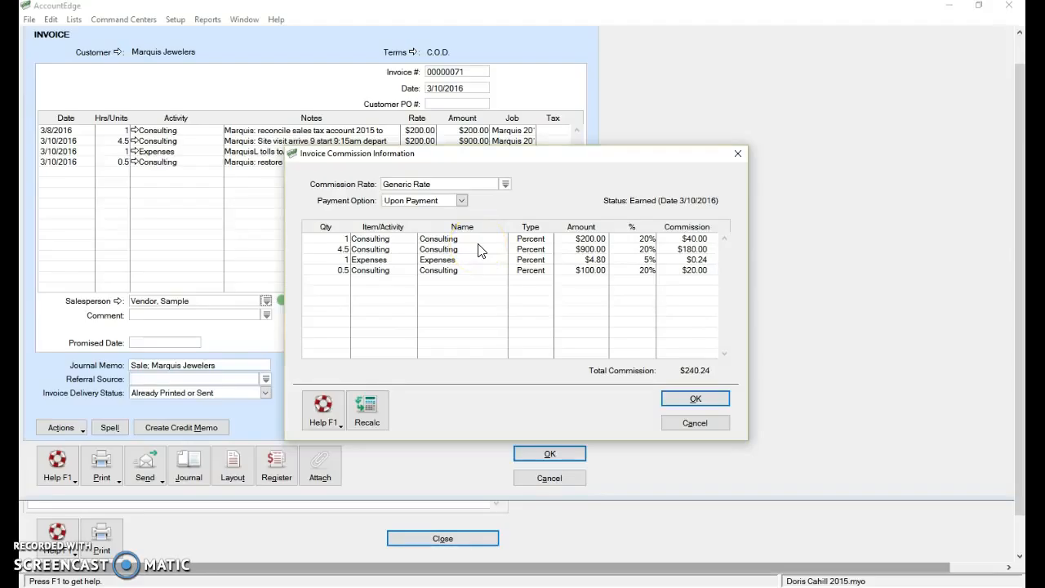
pyautogui.click(684, 400)
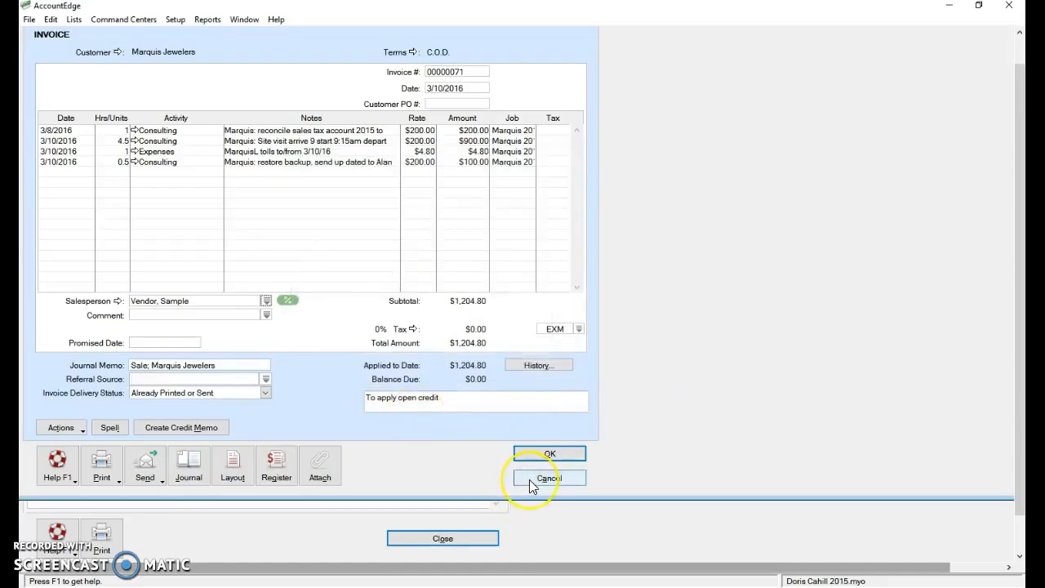
# Leave the invoice by erasing its unsaved changes, and close the transaction journal
pyautogui.click(529, 480)
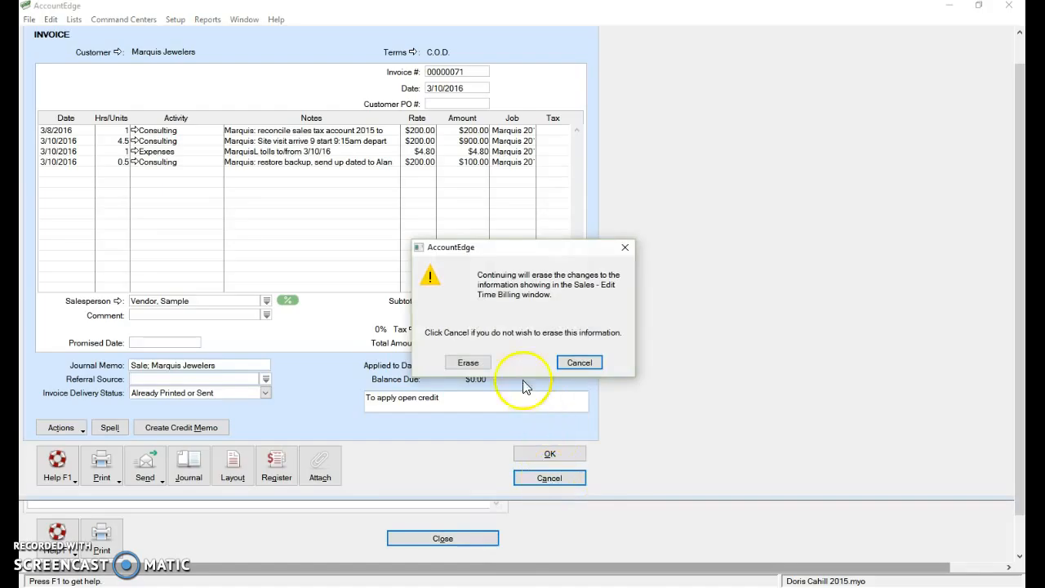
pyautogui.click(475, 363)
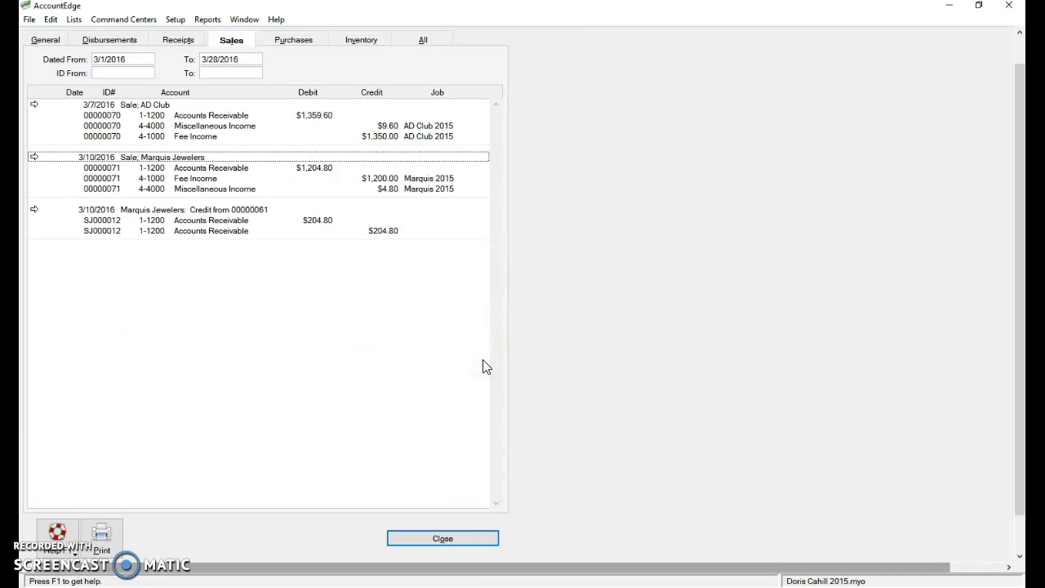
pyautogui.click(449, 539)
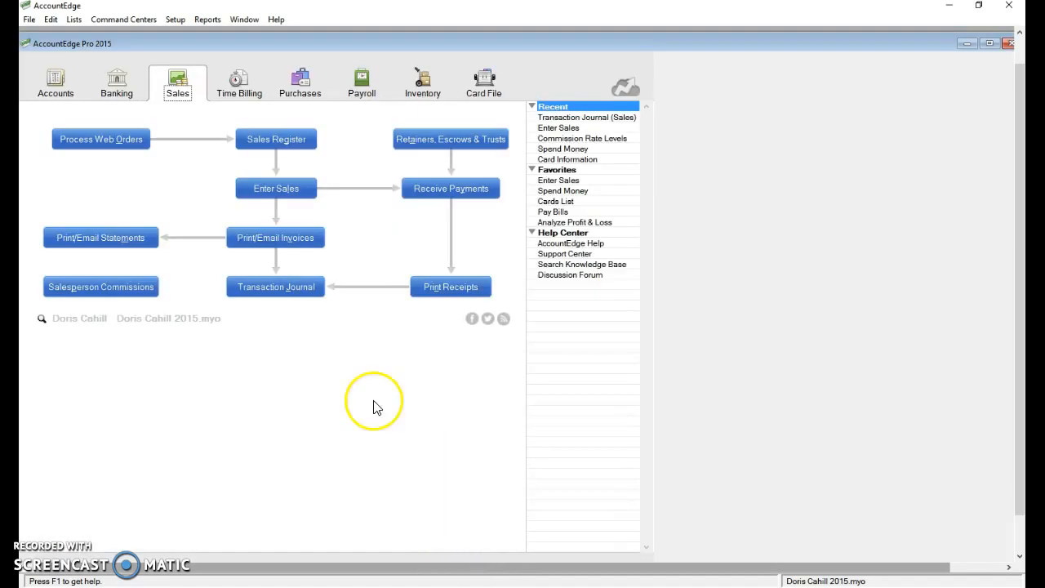
# Review the salesperson commissions for the sample vendor, examining the salesperson, commission status and sale status filters and the invoice's selection
pyautogui.click(138, 292)
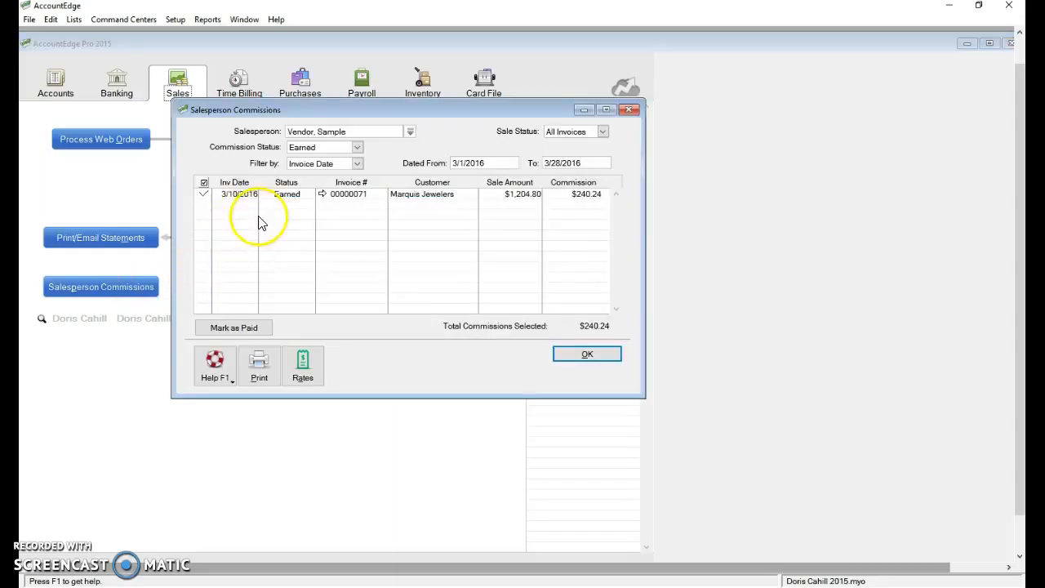
pyautogui.click(206, 196)
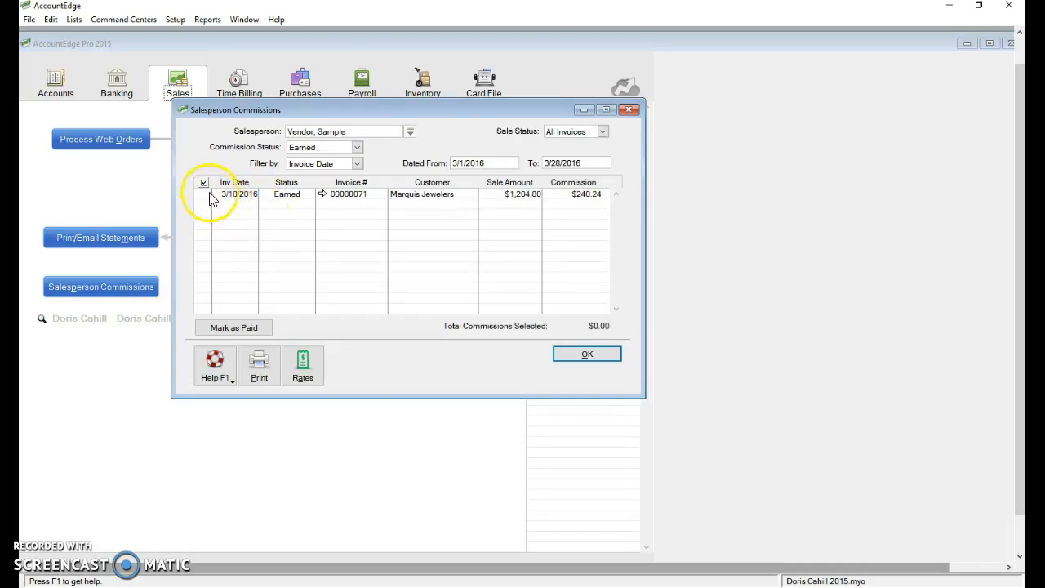
pyautogui.click(409, 133)
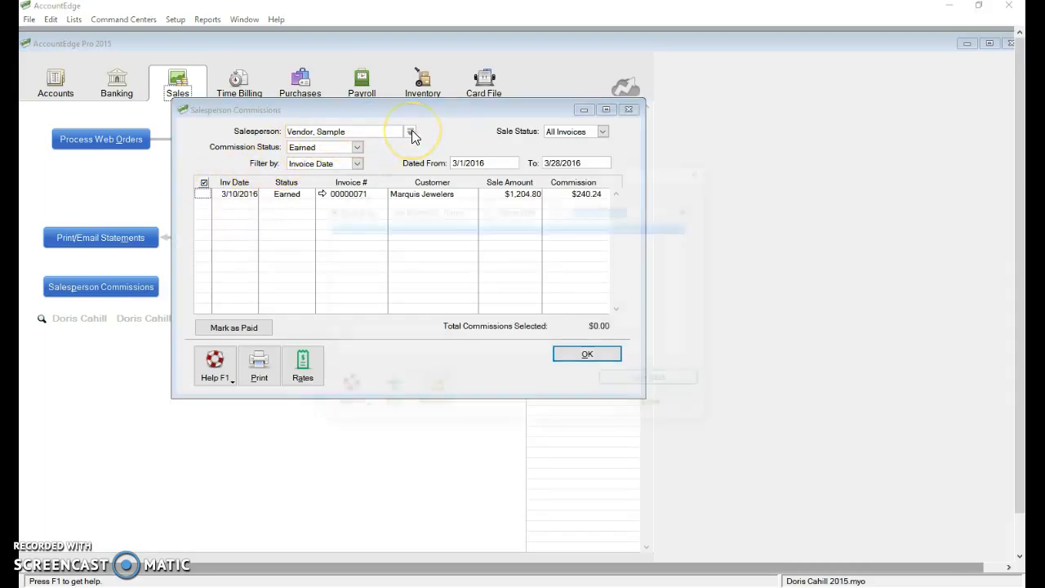
pyautogui.click(657, 406)
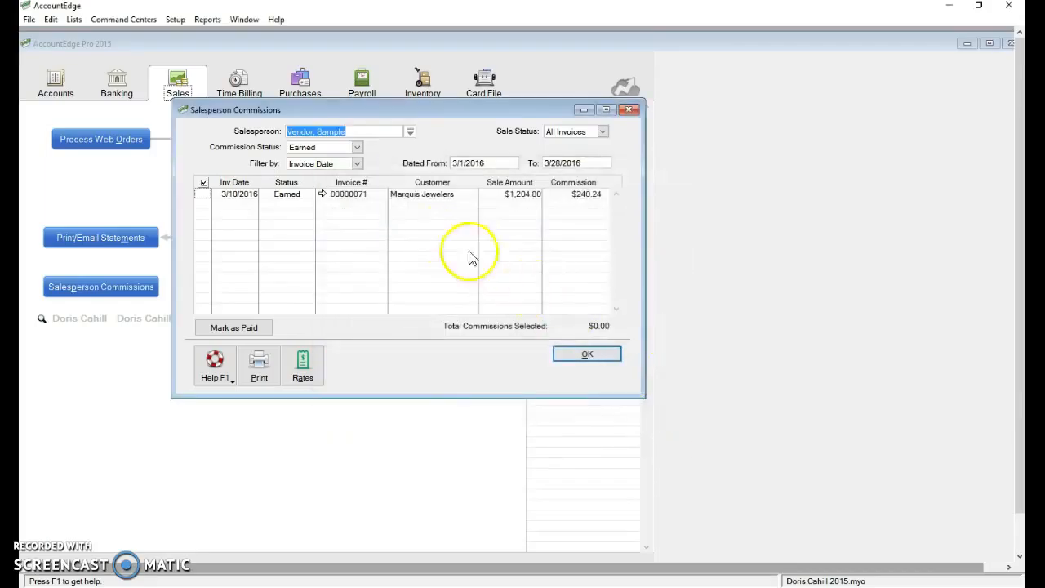
pyautogui.click(357, 147)
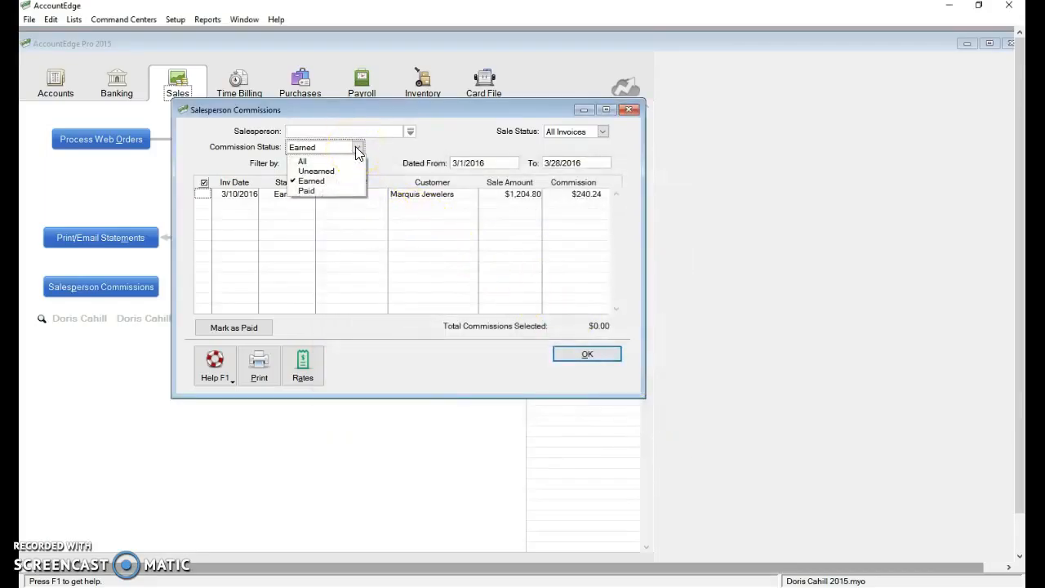
pyautogui.click(339, 181)
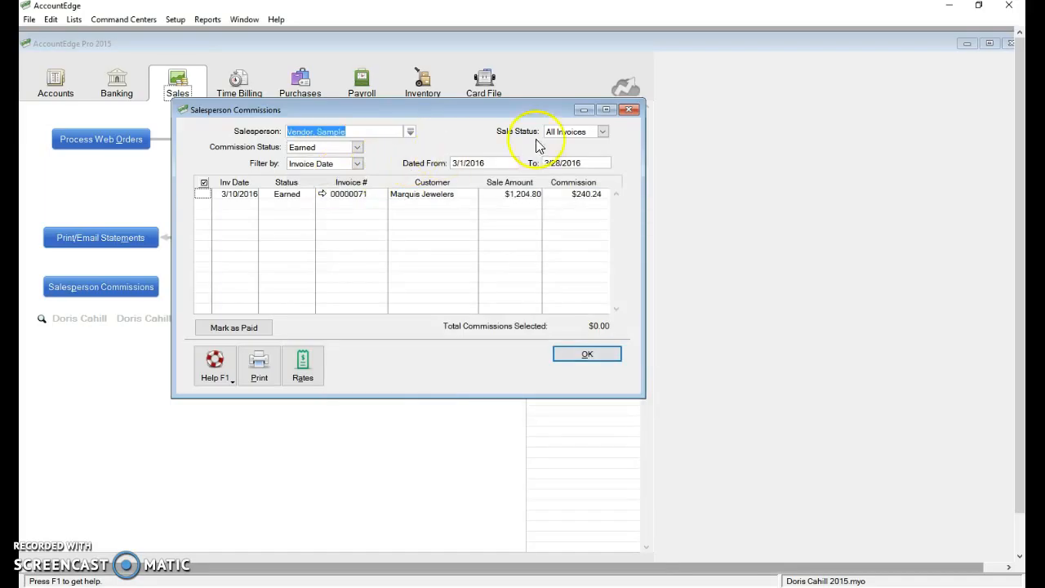
pyautogui.click(604, 131)
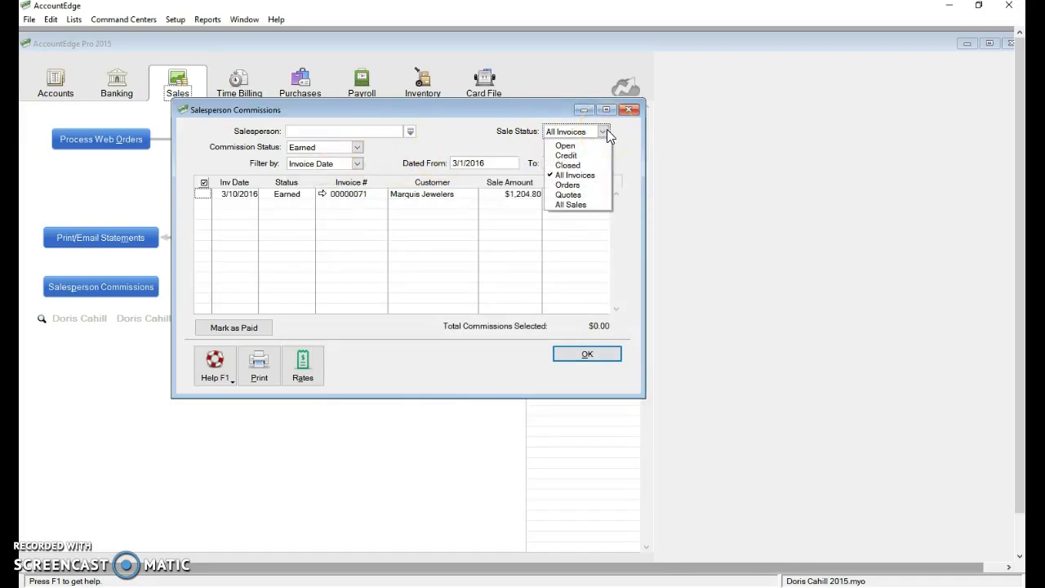
pyautogui.click(482, 136)
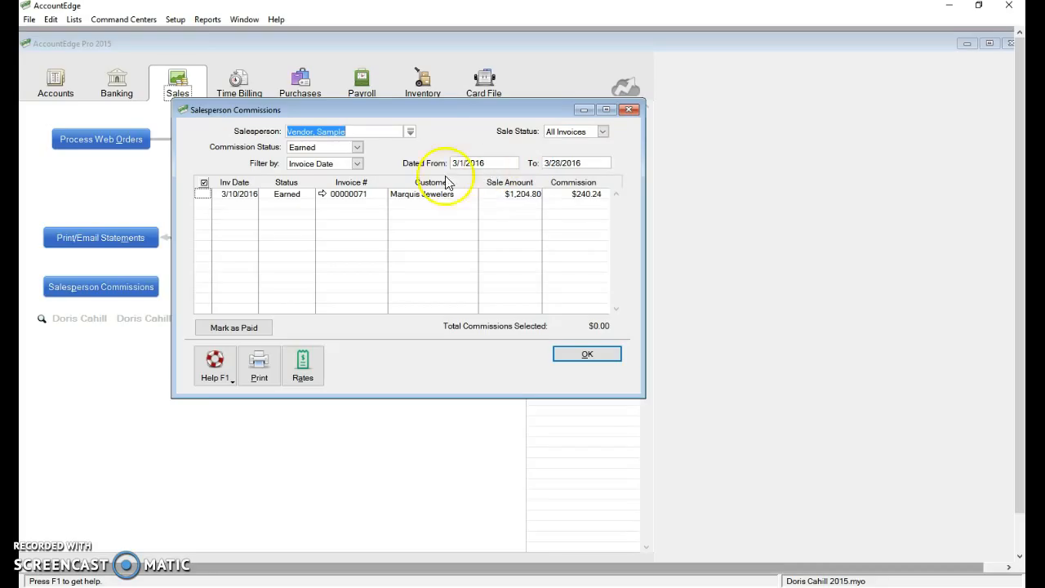
pyautogui.click(202, 193)
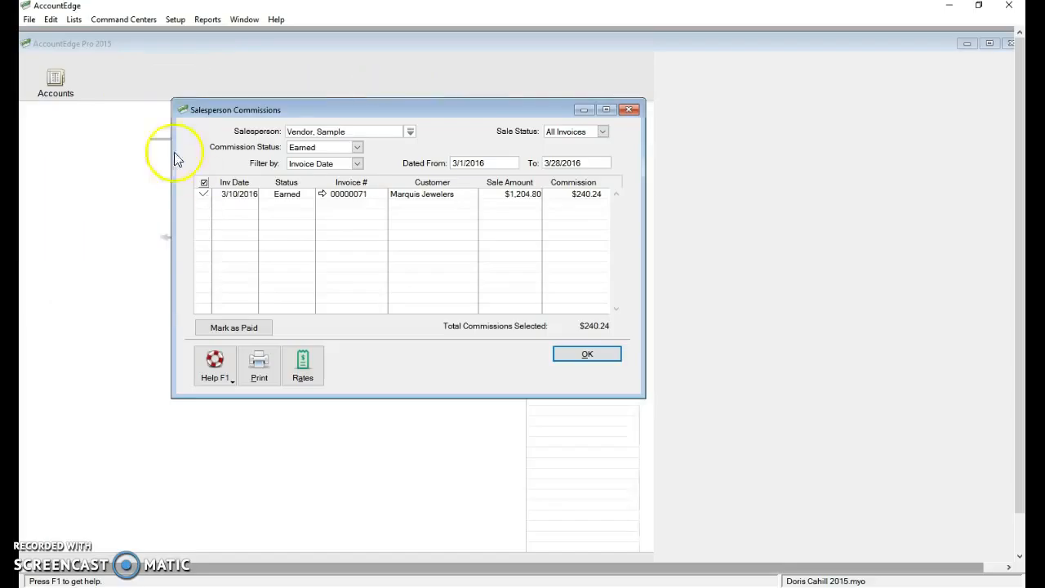
# Start a new Spend Money transaction and look at the list of open windows for the salesperson commissions
pyautogui.click(121, 89)
pyautogui.click(118, 138)
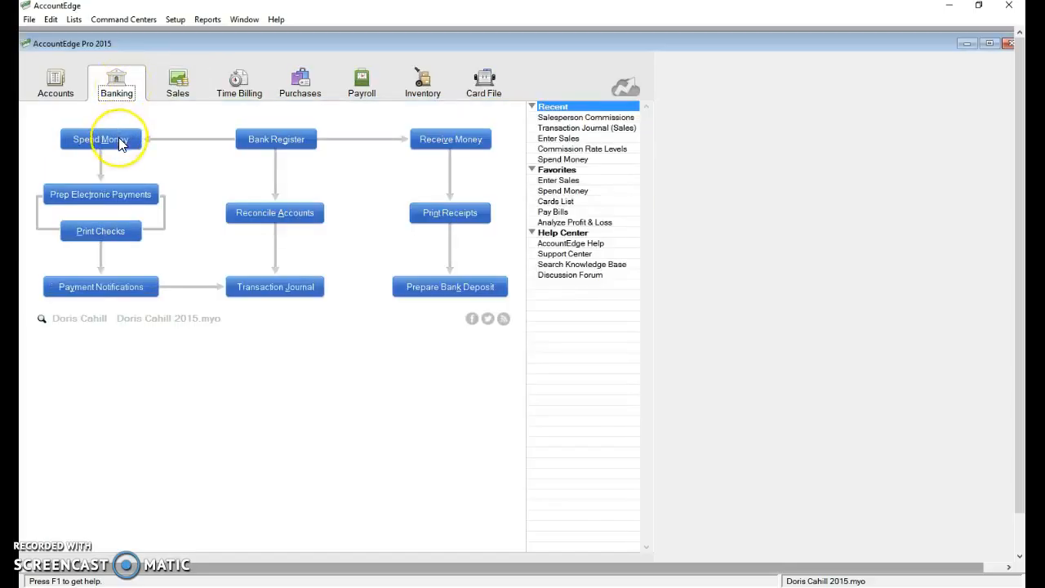
pyautogui.click(239, 145)
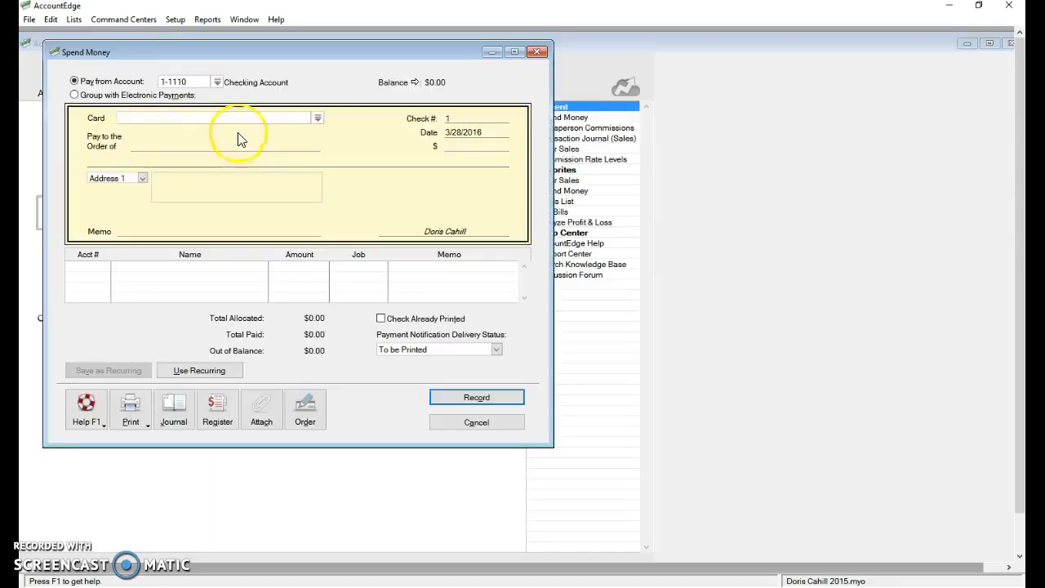
pyautogui.click(253, 21)
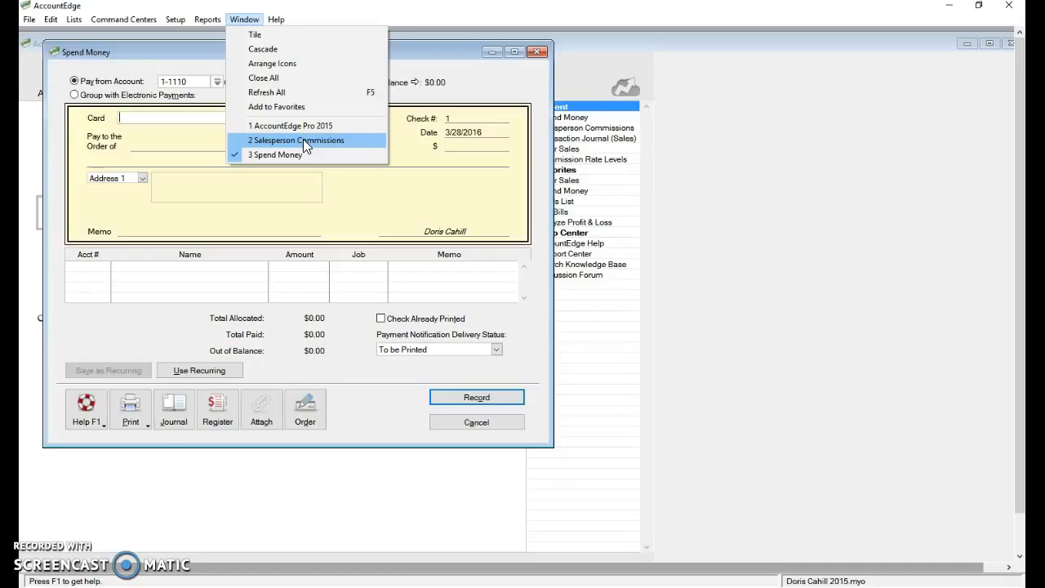
# Choose the sample vendor as the check's payee by searching the cards for "vendor", and select the check amount for entry
pyautogui.click(156, 117)
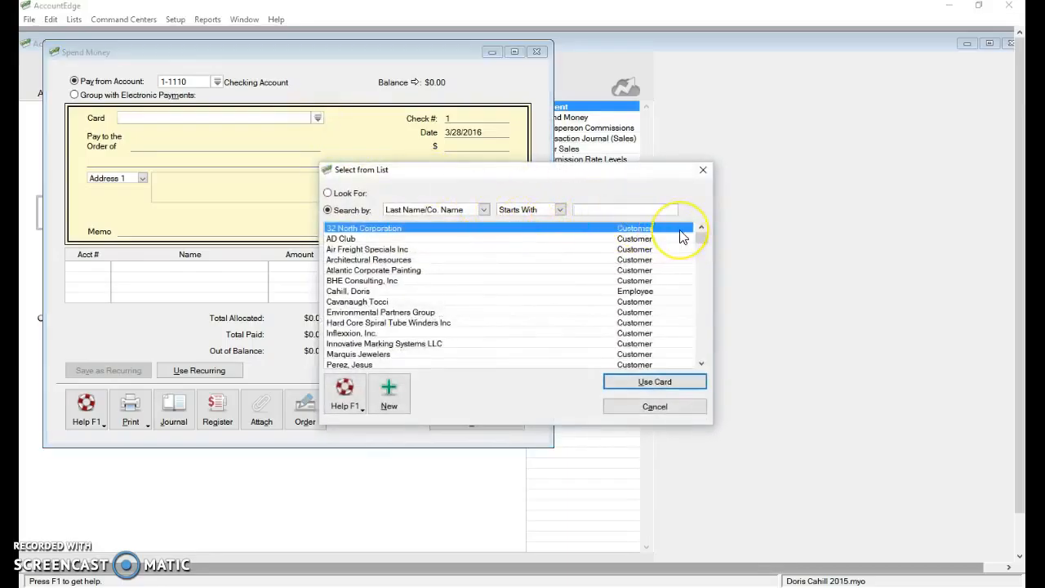
pyautogui.write('sample')
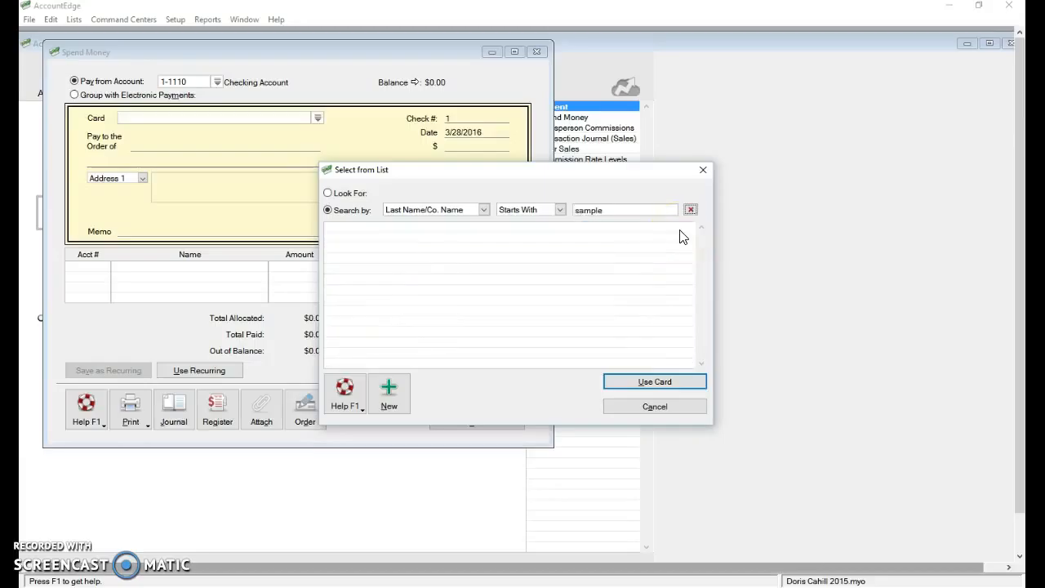
pyautogui.doubleClick(649, 213)
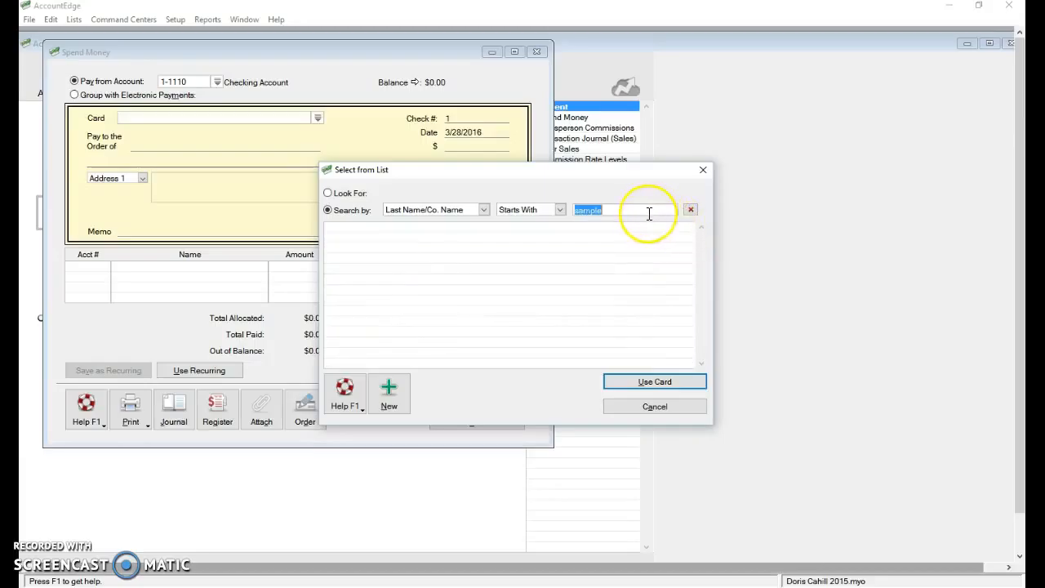
pyautogui.write('v')
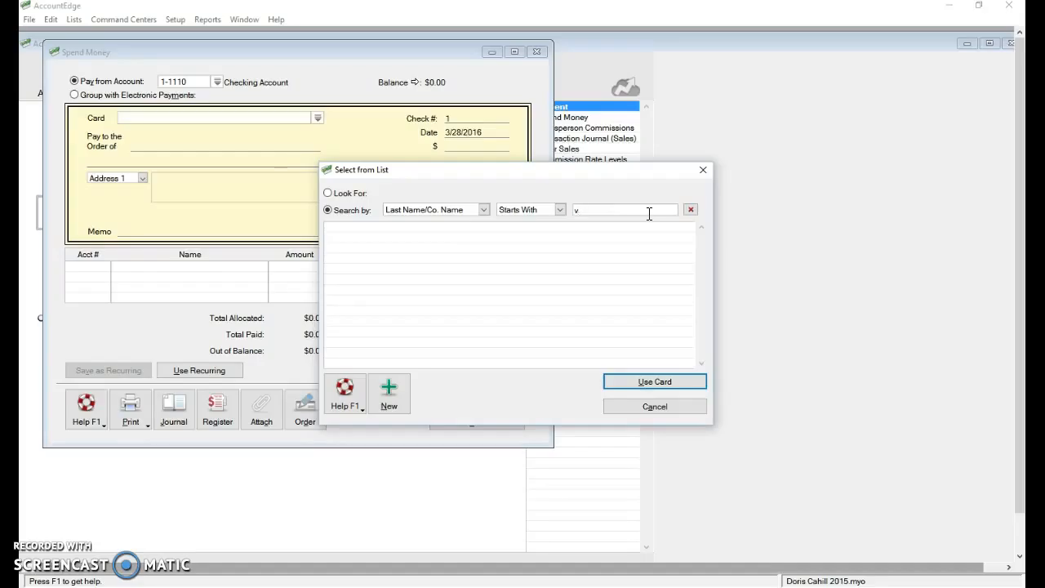
pyautogui.write('endor')
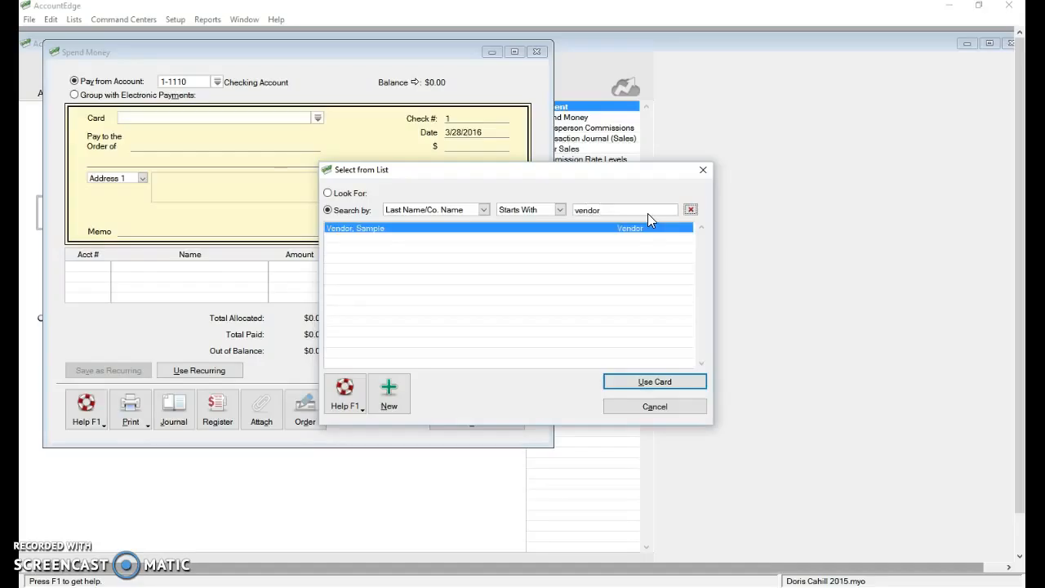
pyautogui.click(633, 381)
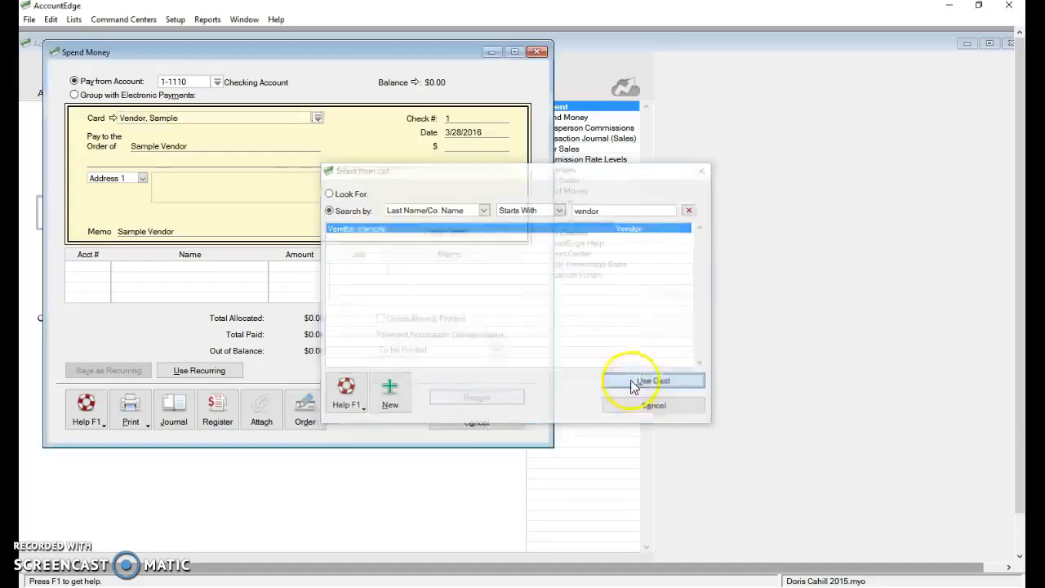
pyautogui.click(461, 154)
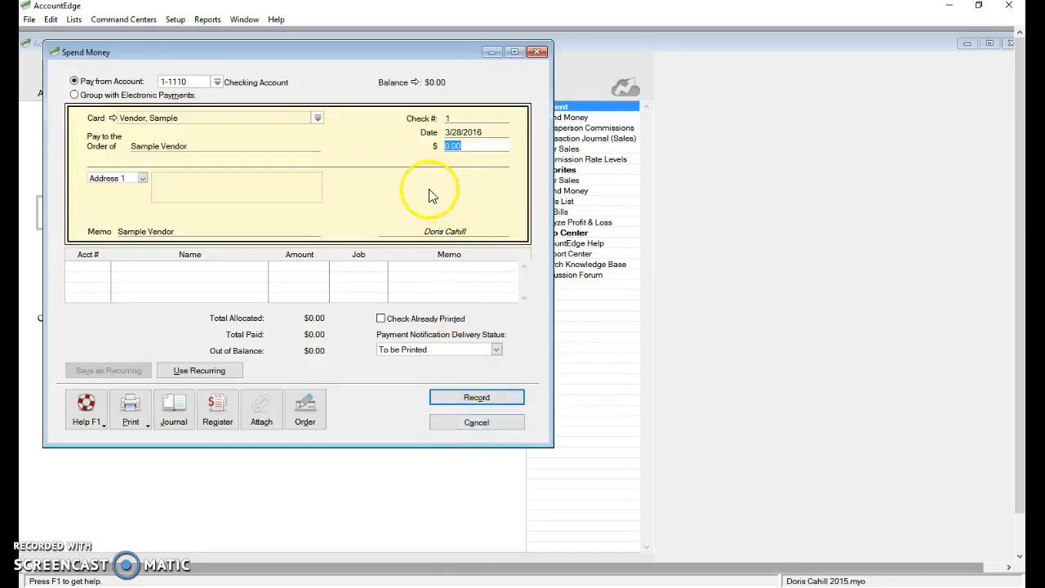
# Review the commission rate and commissionable salesperson setting on the payee's vendor card, and cancel the Spend Money transaction
pyautogui.click(115, 119)
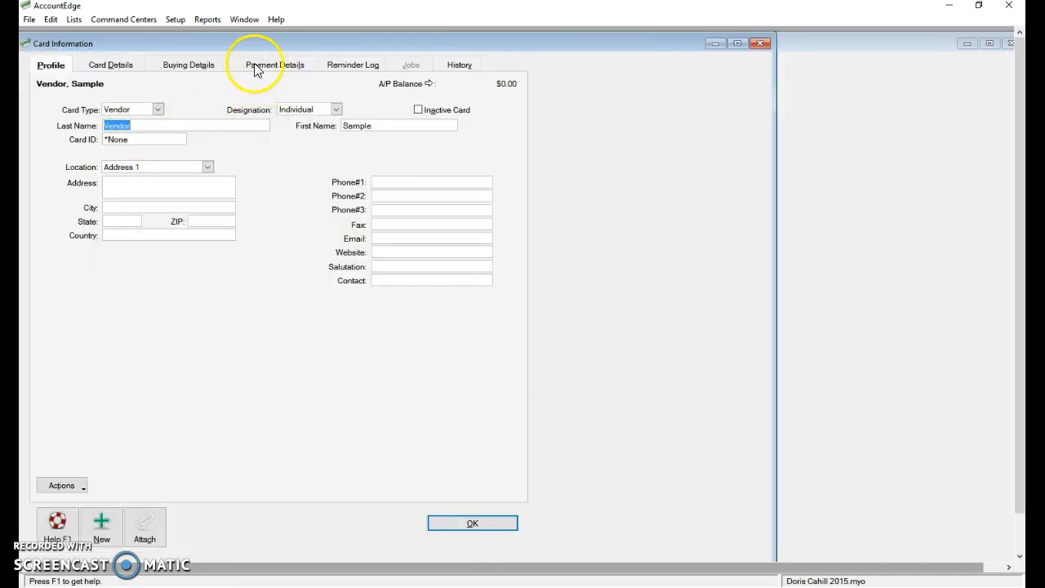
pyautogui.click(135, 67)
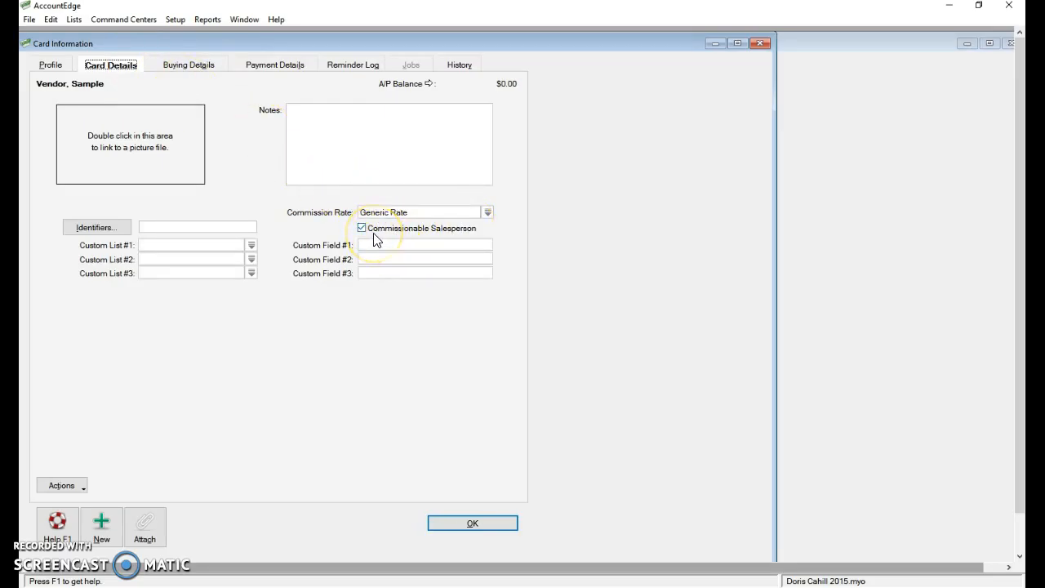
pyautogui.click(467, 524)
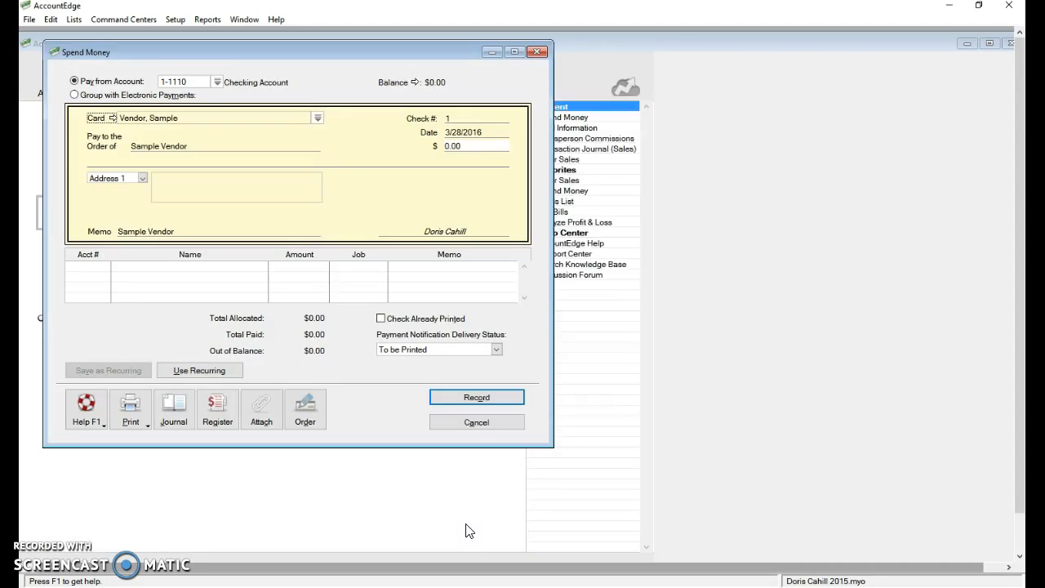
pyautogui.click(477, 423)
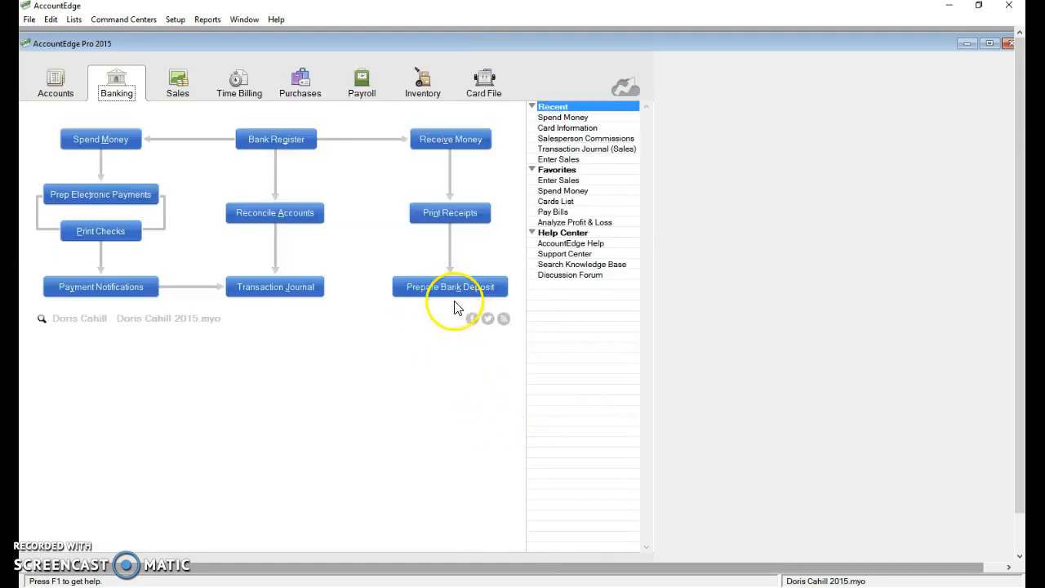
# Open the employee's card from the cards list and show its card details
pyautogui.click(487, 91)
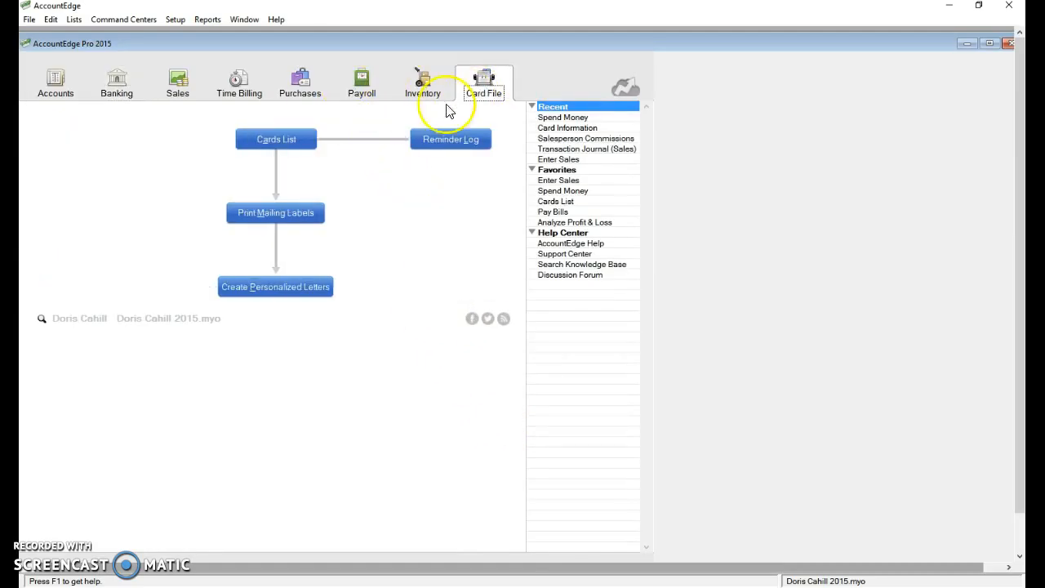
pyautogui.click(305, 143)
pyautogui.click(266, 34)
pyautogui.click(82, 104)
pyautogui.click(45, 103)
pyautogui.click(114, 66)
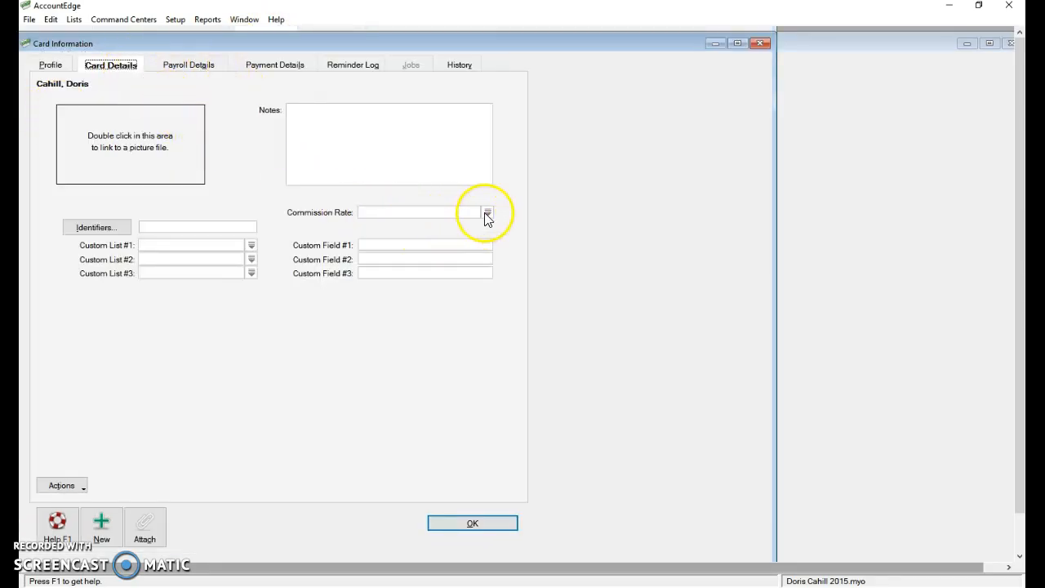
# Assign Generic Rate as the employee's commission rate, save the card and close the cards list
pyautogui.click(486, 214)
pyautogui.click(422, 222)
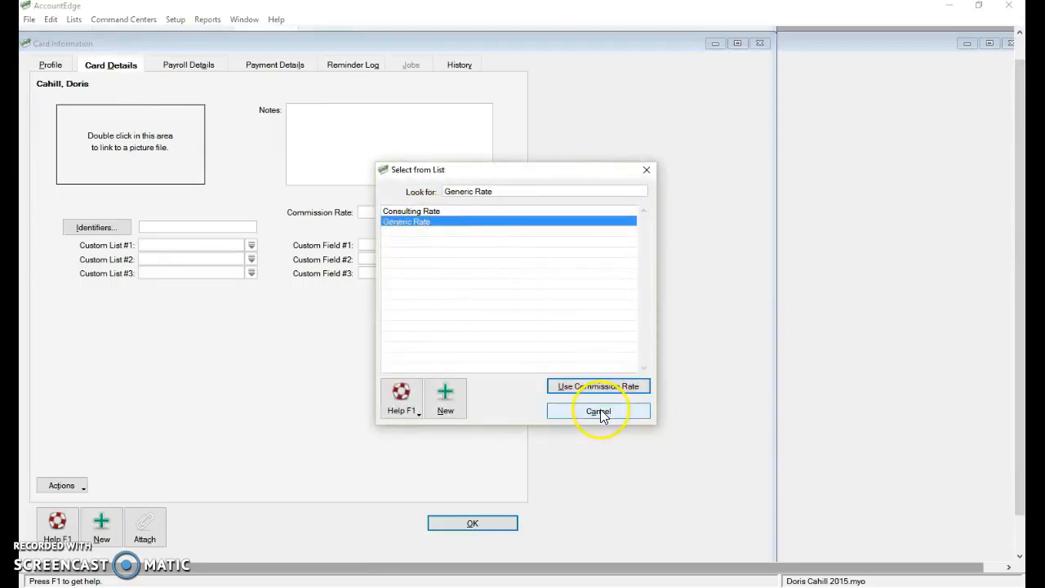
pyautogui.click(600, 387)
pyautogui.click(502, 525)
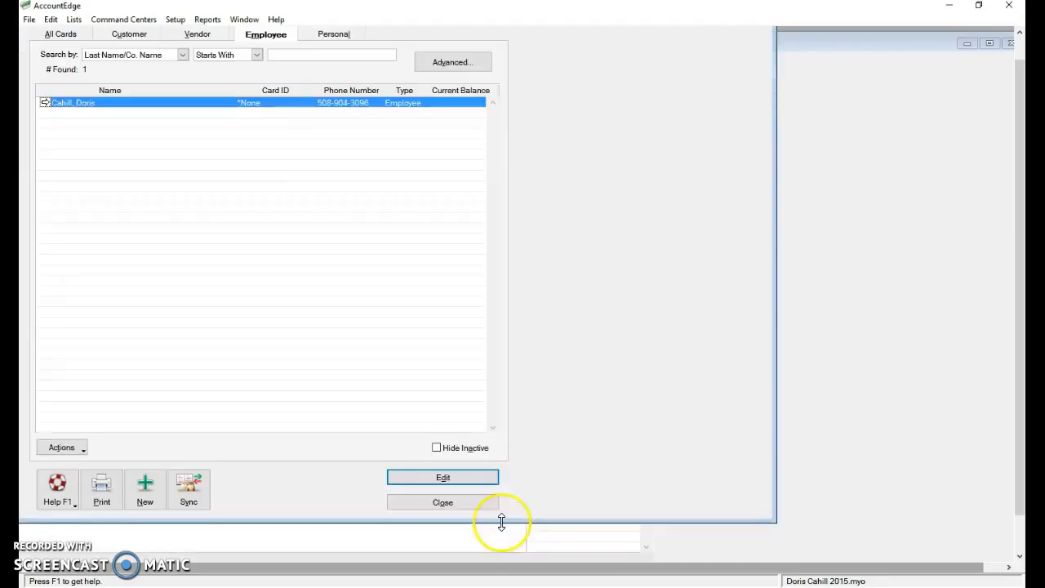
pyautogui.click(456, 502)
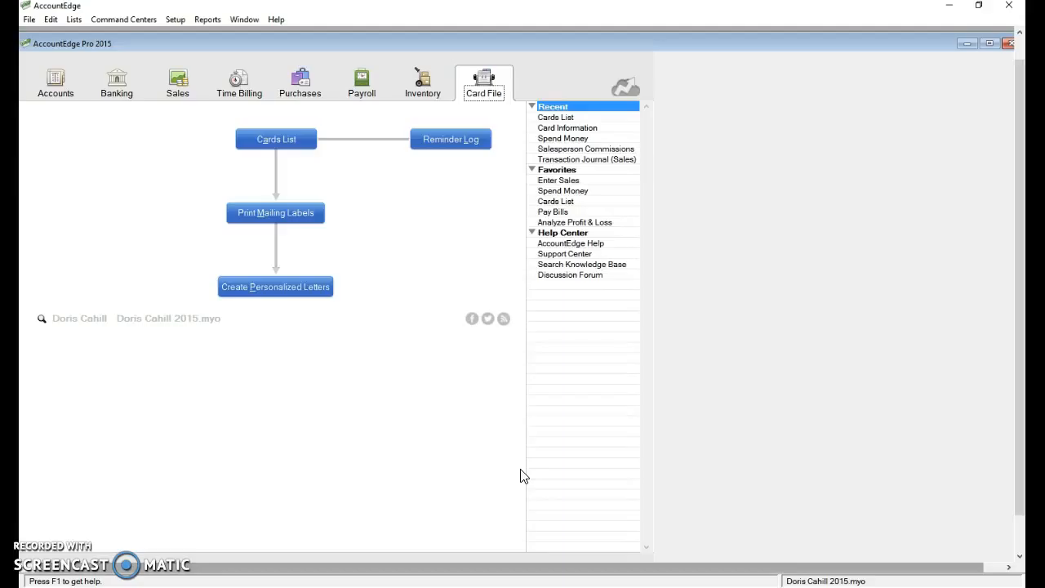
# Open the salesperson commissions from the sales functions
pyautogui.click(177, 88)
pyautogui.click(116, 290)
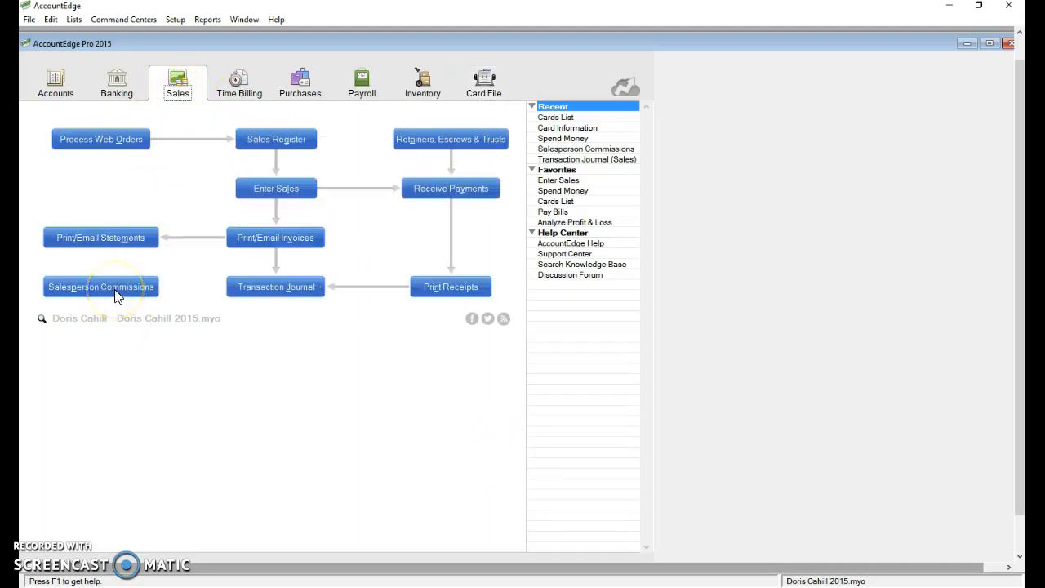